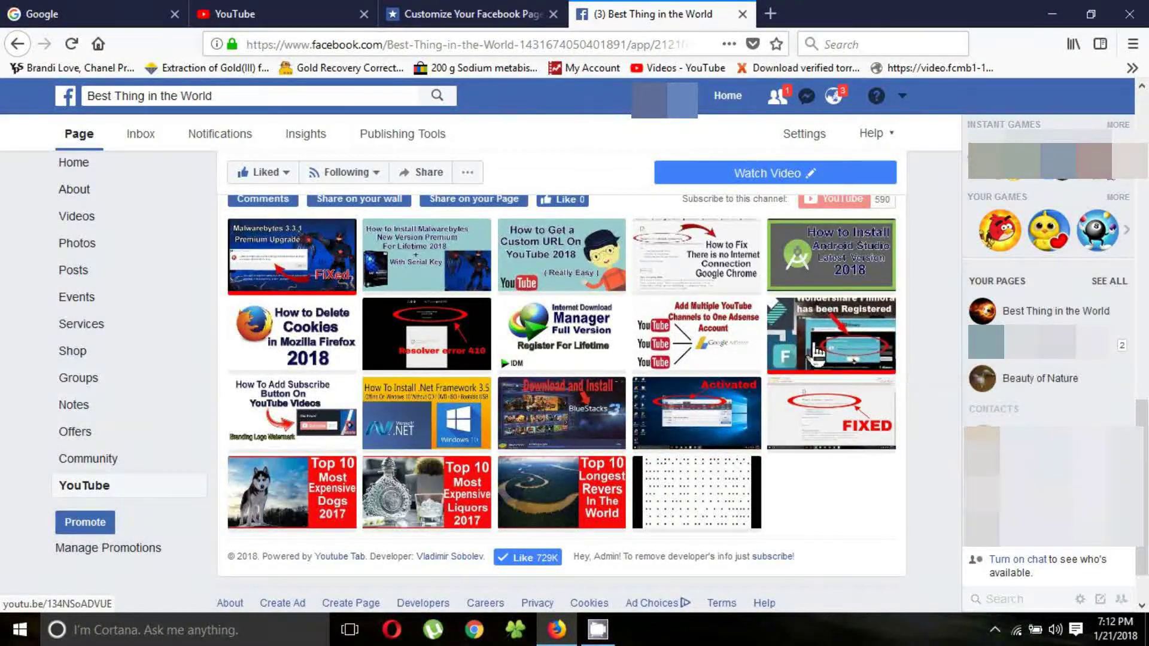
Play the Wondershare Filmora registration video from the YouTube tab's thumbnail grid.
scroll(815, 353, down, 1)
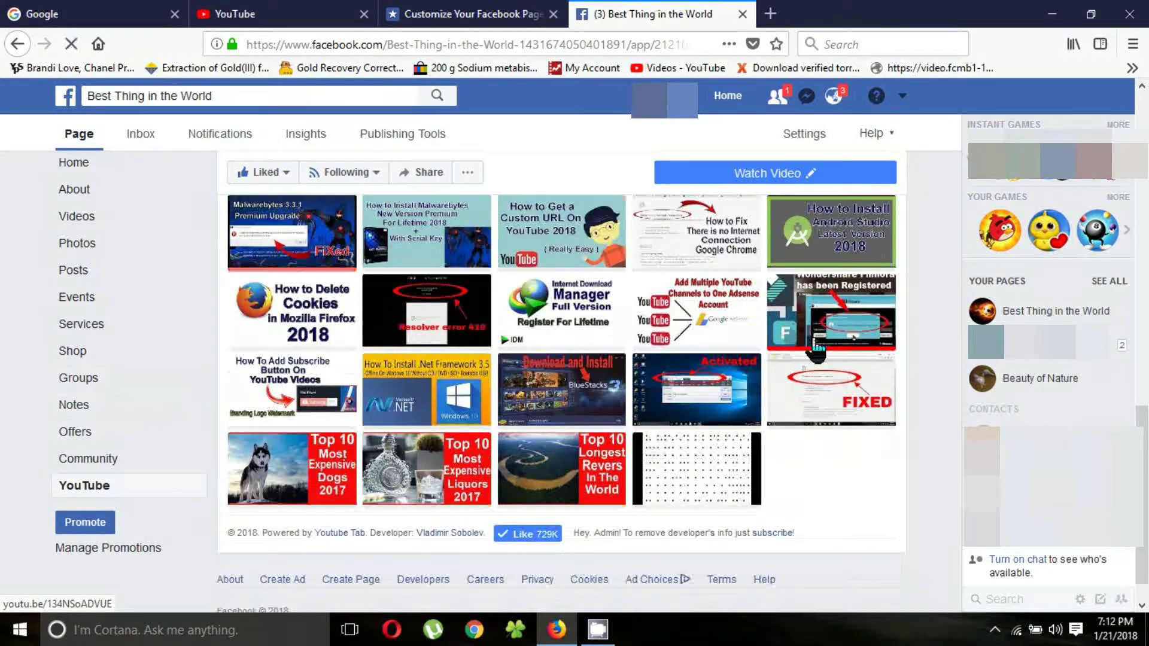
scroll(802, 392, up, 2)
click(802, 392)
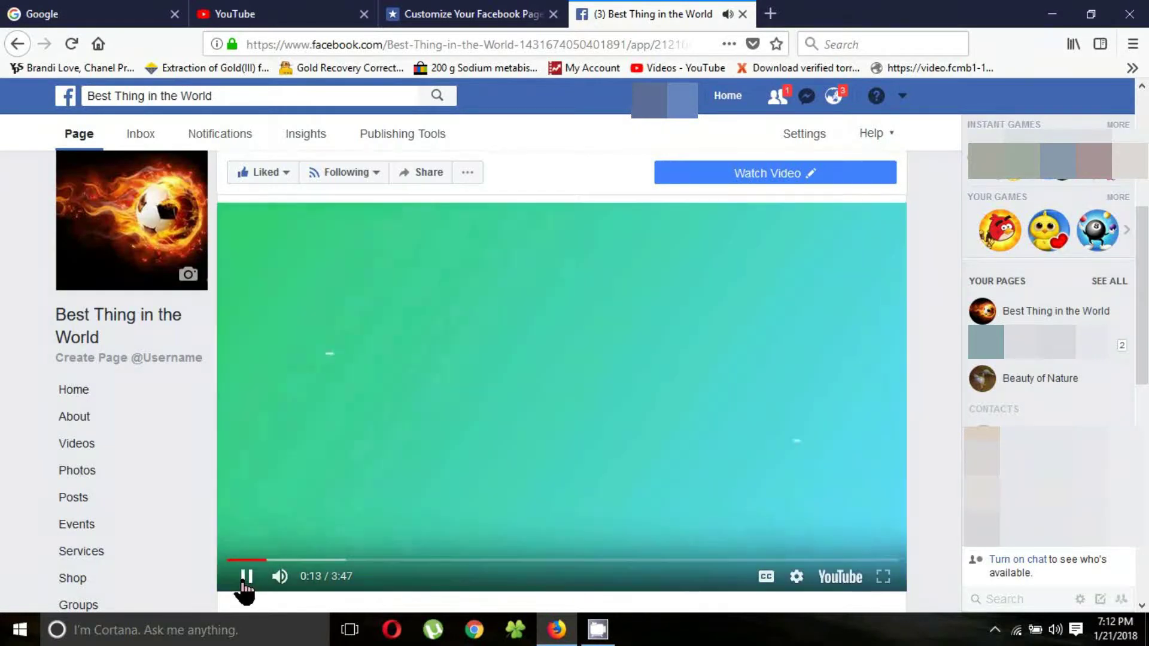
Pause the Filmora video and post the Malwarebytes Anti-Malware video to the Best Thing in the World page.
click(245, 579)
drag(1143, 254, 1144, 320)
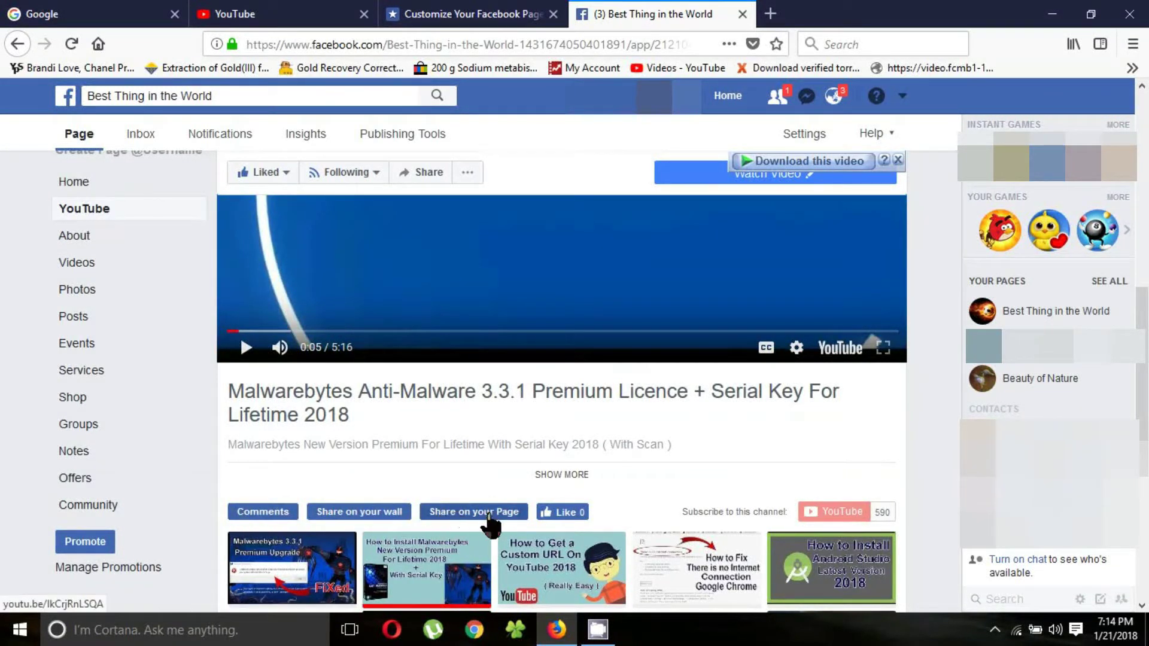
click(468, 514)
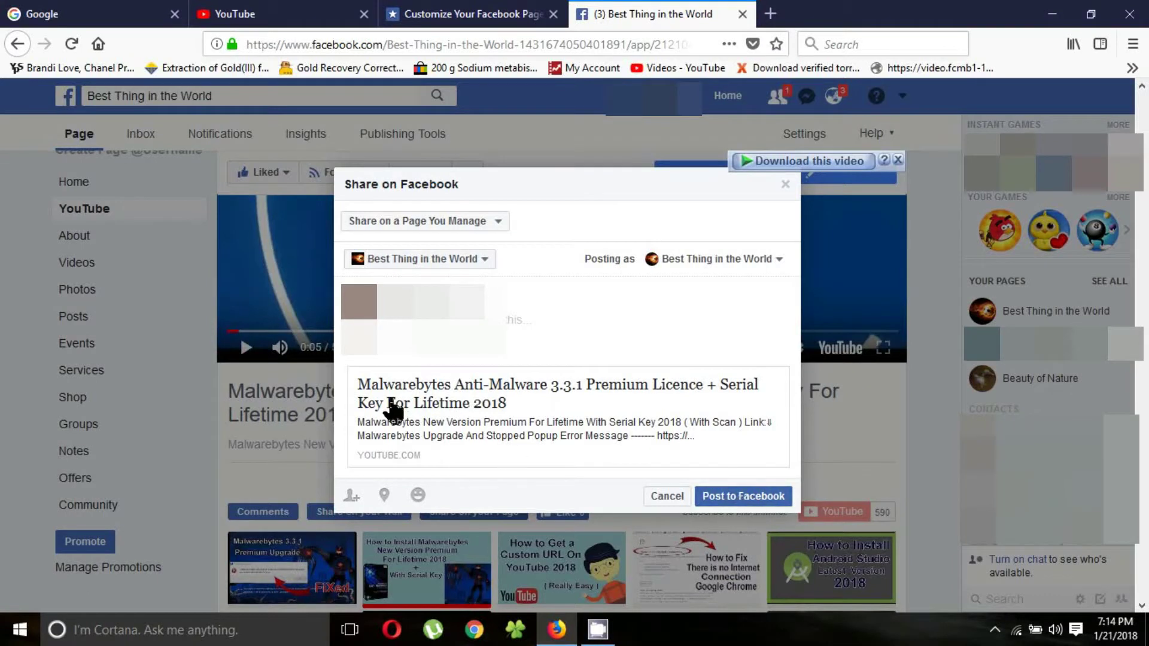
click(735, 499)
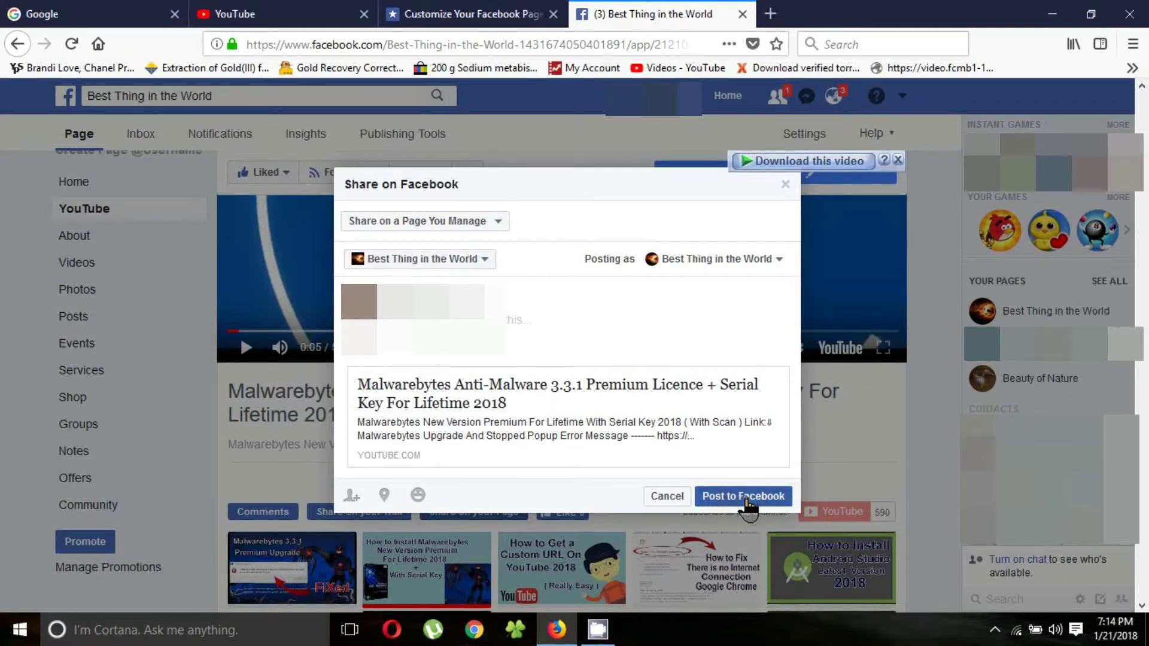
click(744, 498)
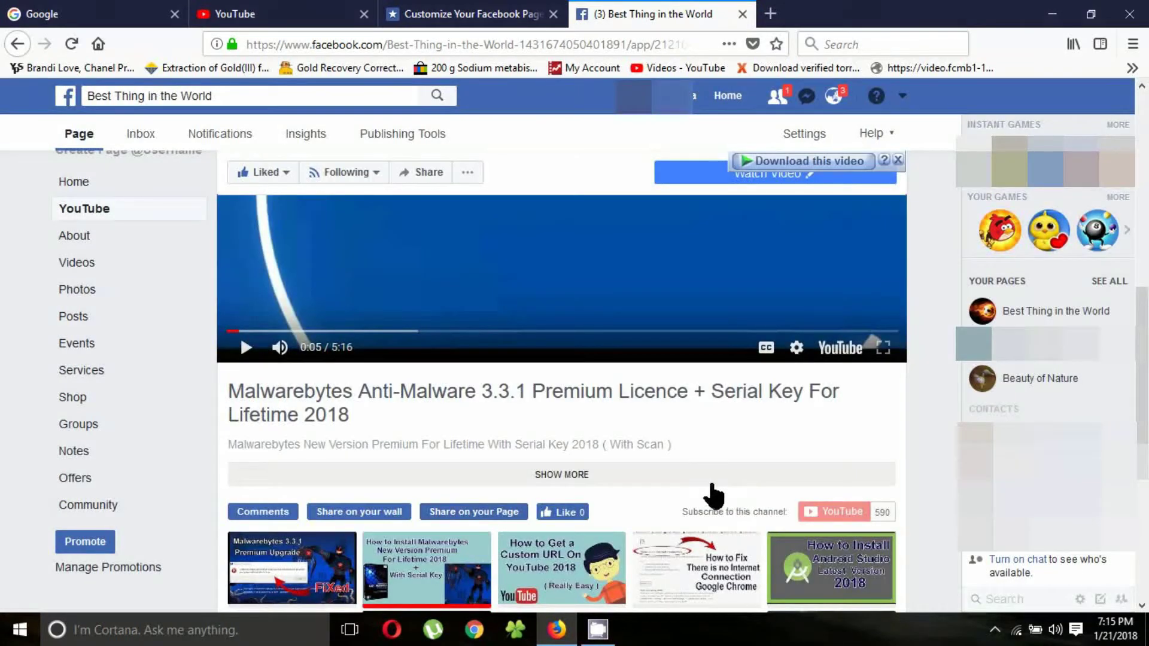
scroll(341, 367, up, 3)
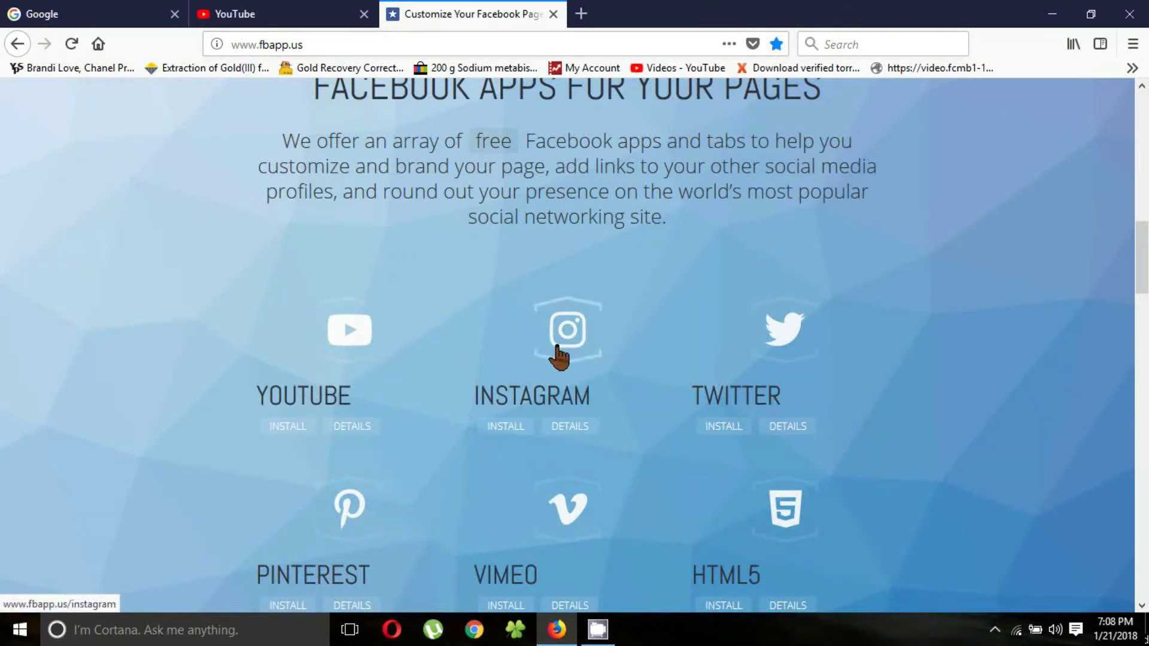
Install the YouTube app from fbapp.us's Facebook apps list.
mouse_move(1143, 276)
mouse_down()
mouse_move(1144, 334)
mouse_move(1144, 275)
mouse_up()
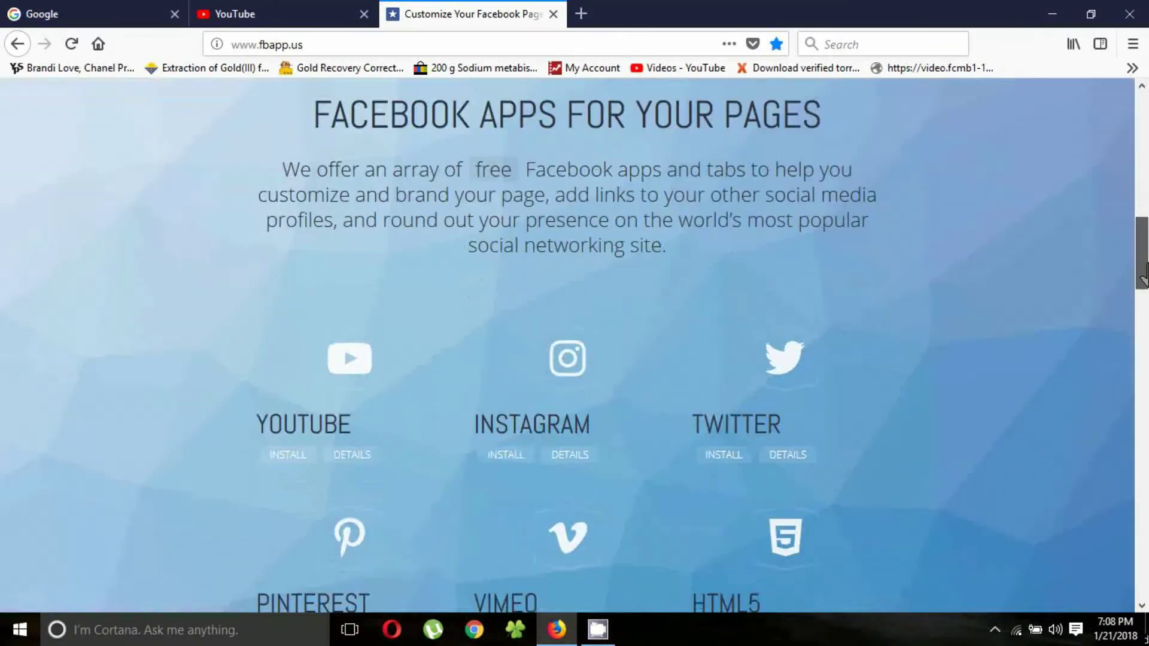
click(288, 456)
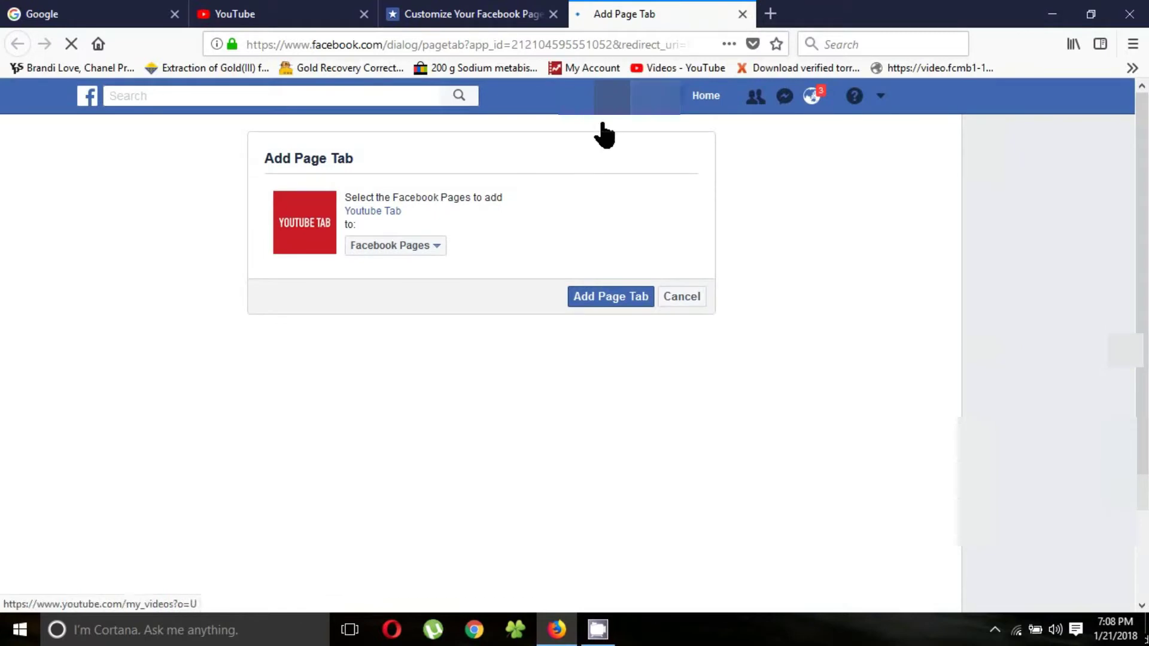
Add the Youtube Tab to the Best Thing in the World page.
click(407, 246)
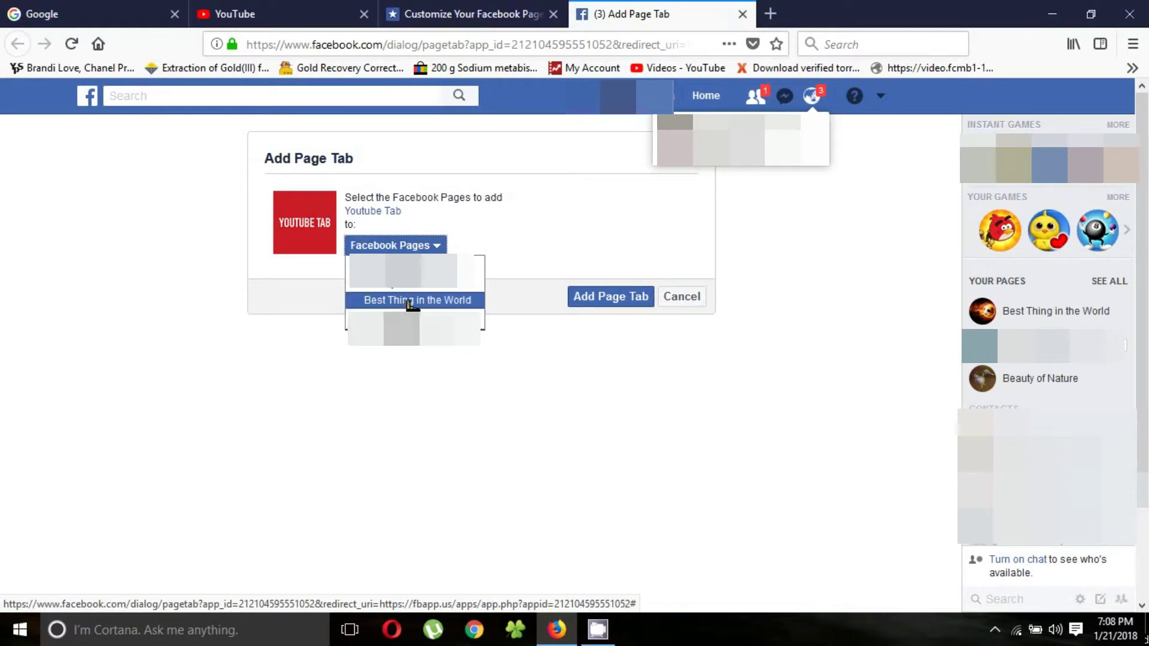
click(411, 303)
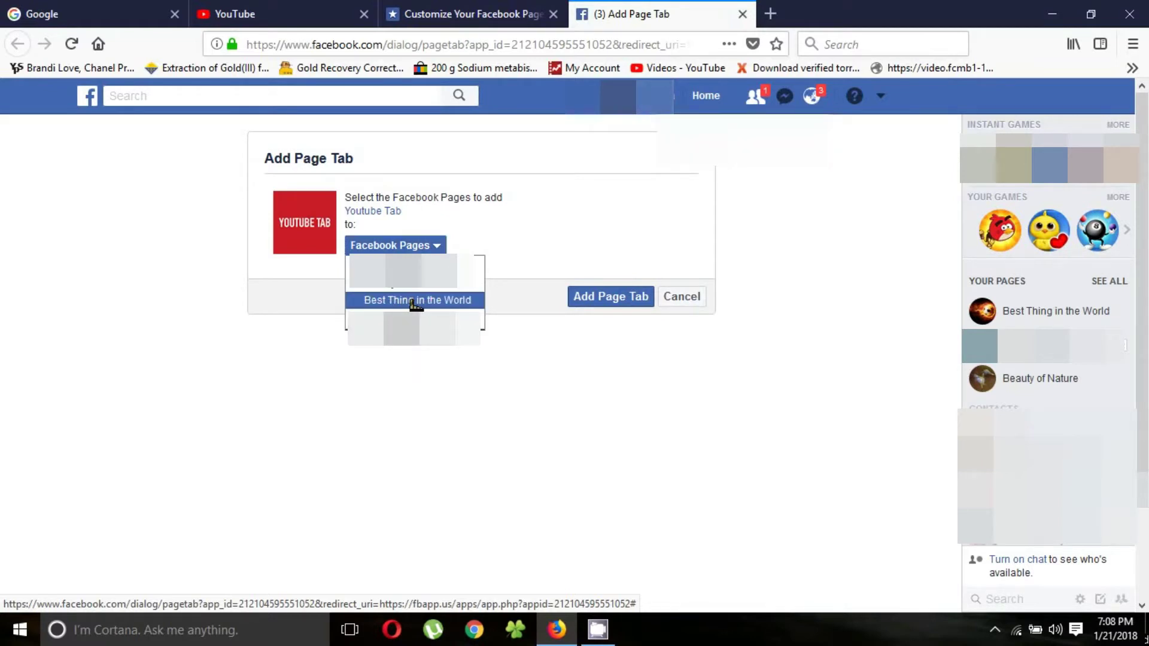
click(610, 297)
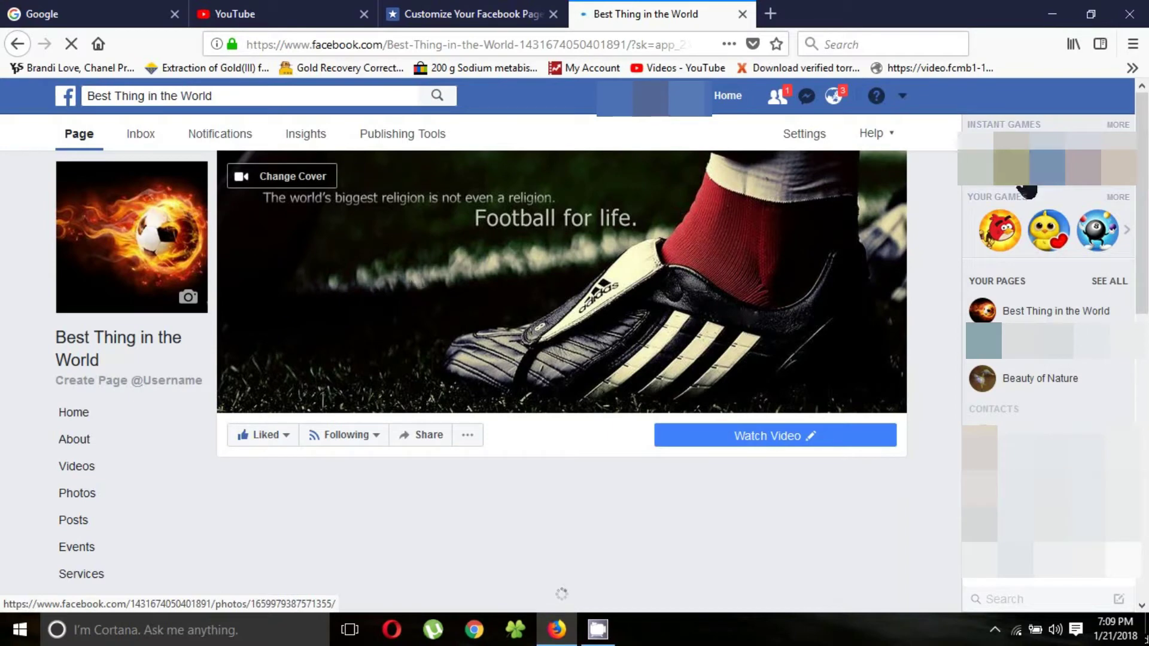
Select the existing 'nike' channel ID in the tab settings and go to YouTube's account menu.
scroll(1143, 190, down, 2)
scroll(1143, 190, down, 4)
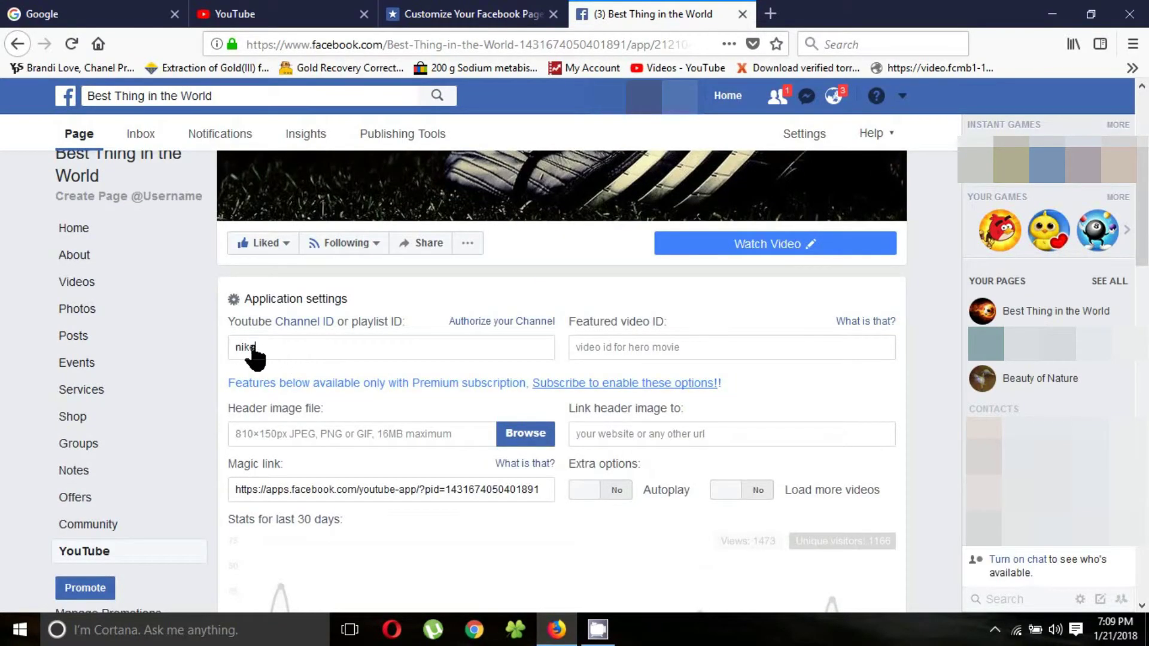
drag(256, 353, 234, 358)
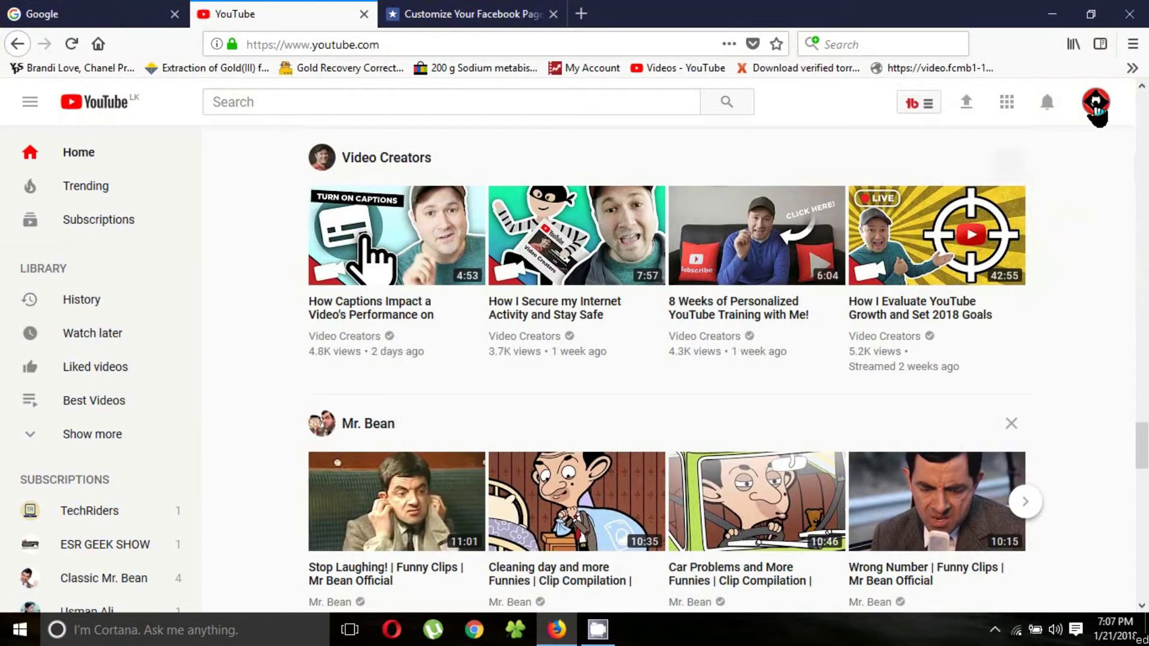
click(1095, 103)
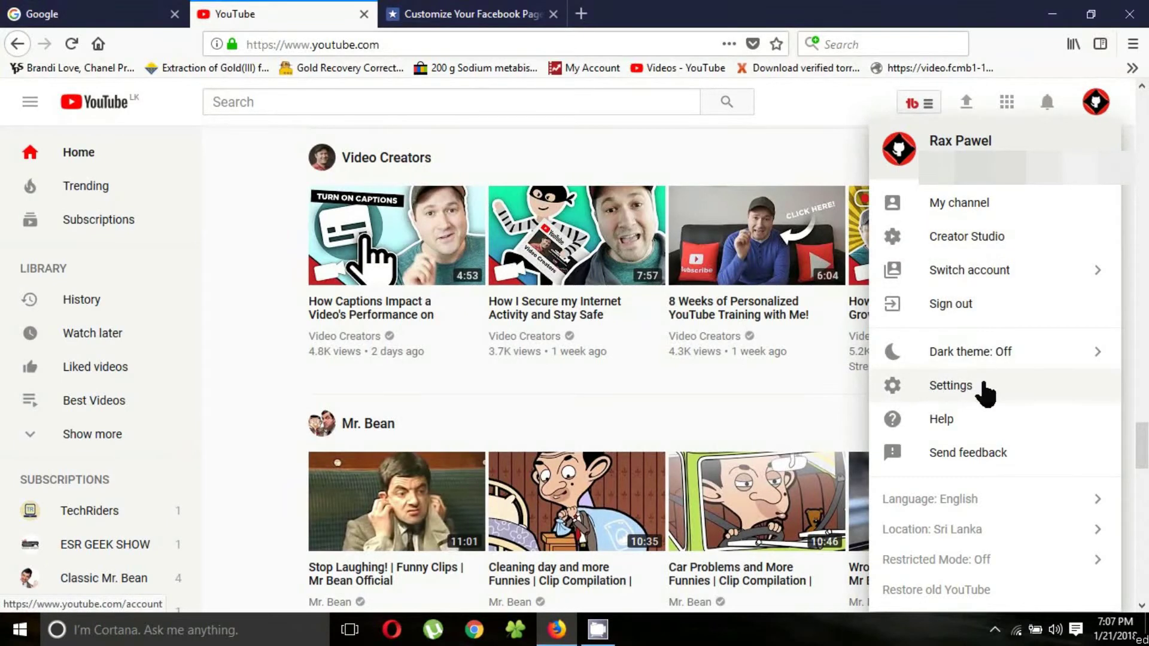
Copy only the Channel ID value from YouTube's Settings > Advanced page.
click(944, 386)
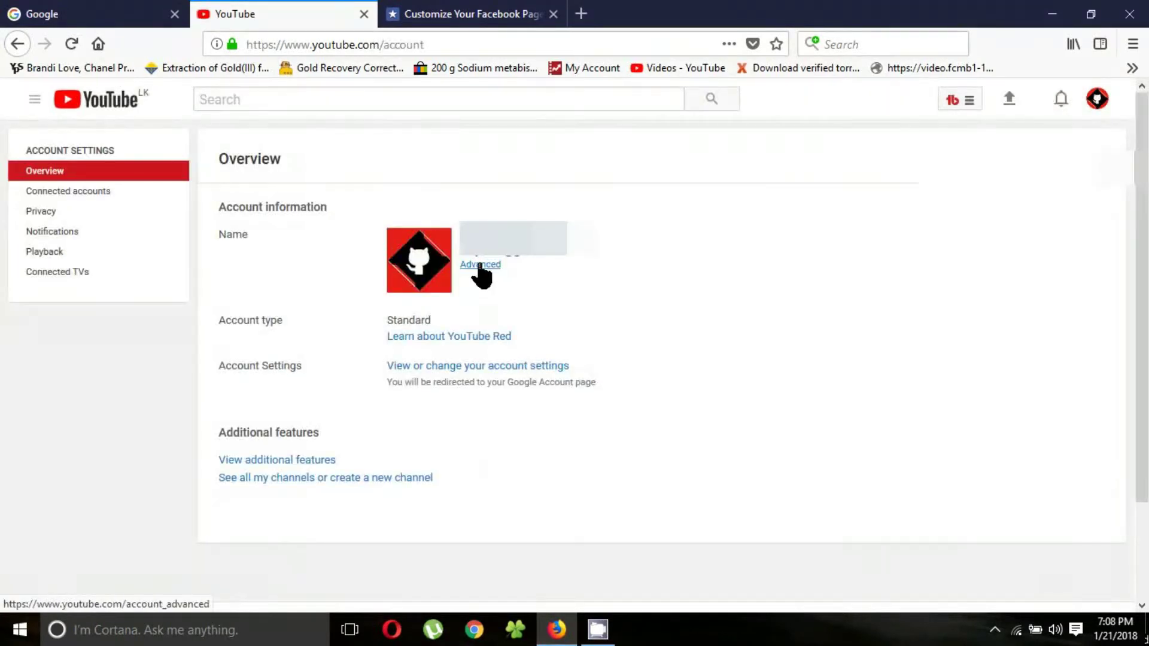
click(494, 267)
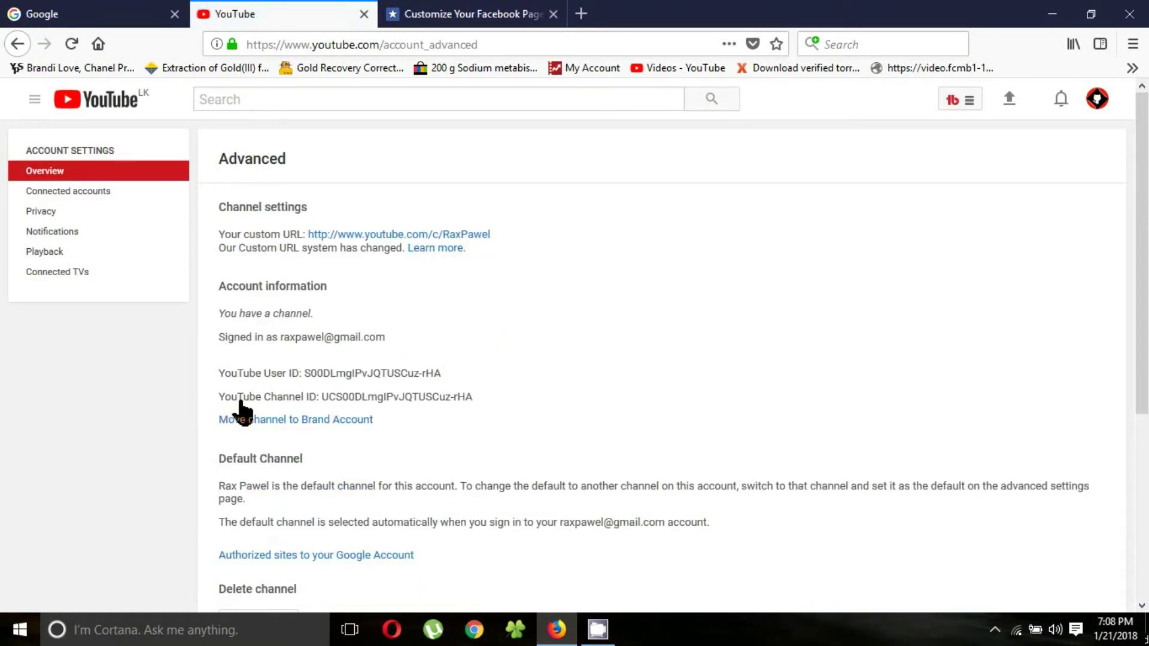
drag(217, 398, 472, 397)
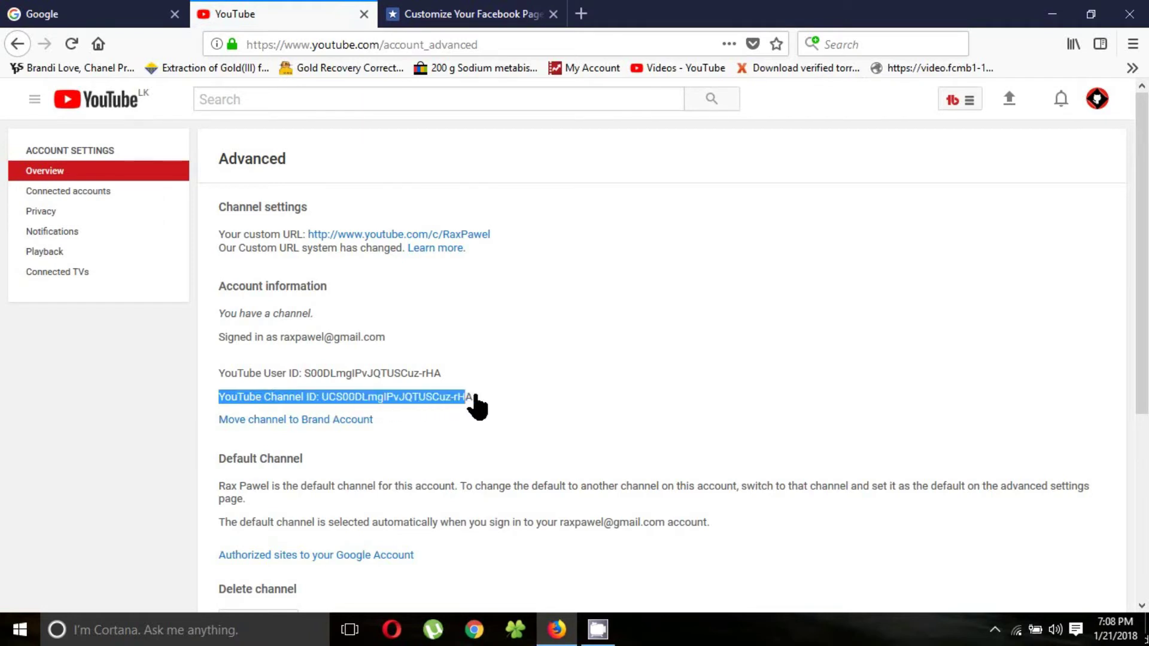
click(322, 399)
drag(322, 399, 469, 403)
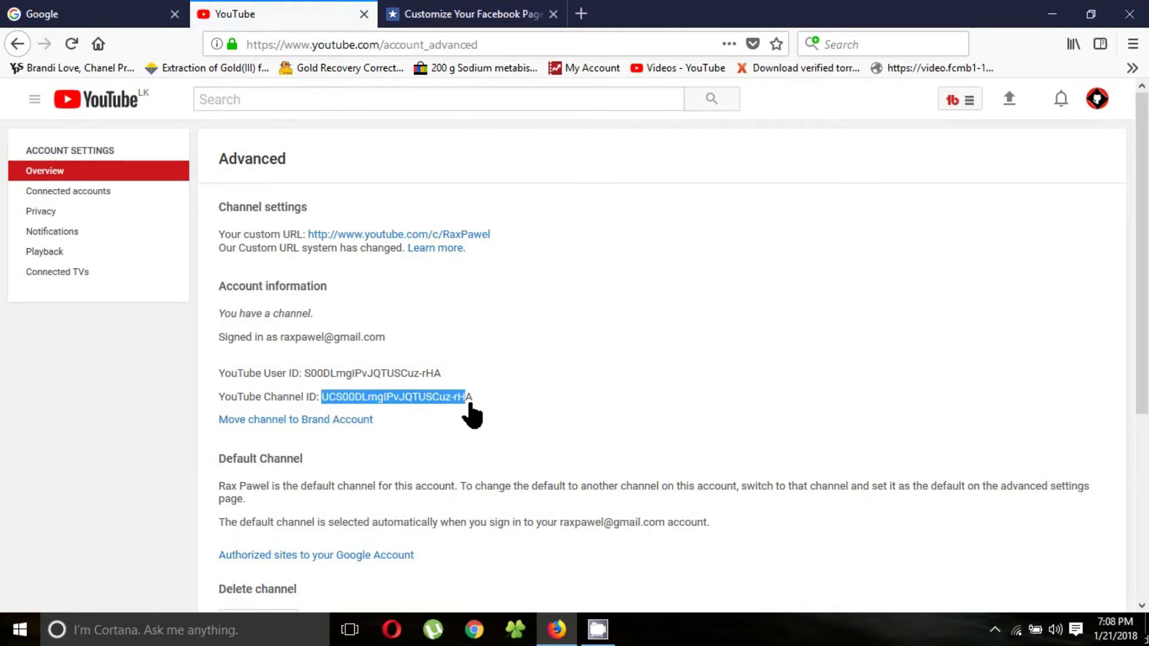
right_click(453, 401)
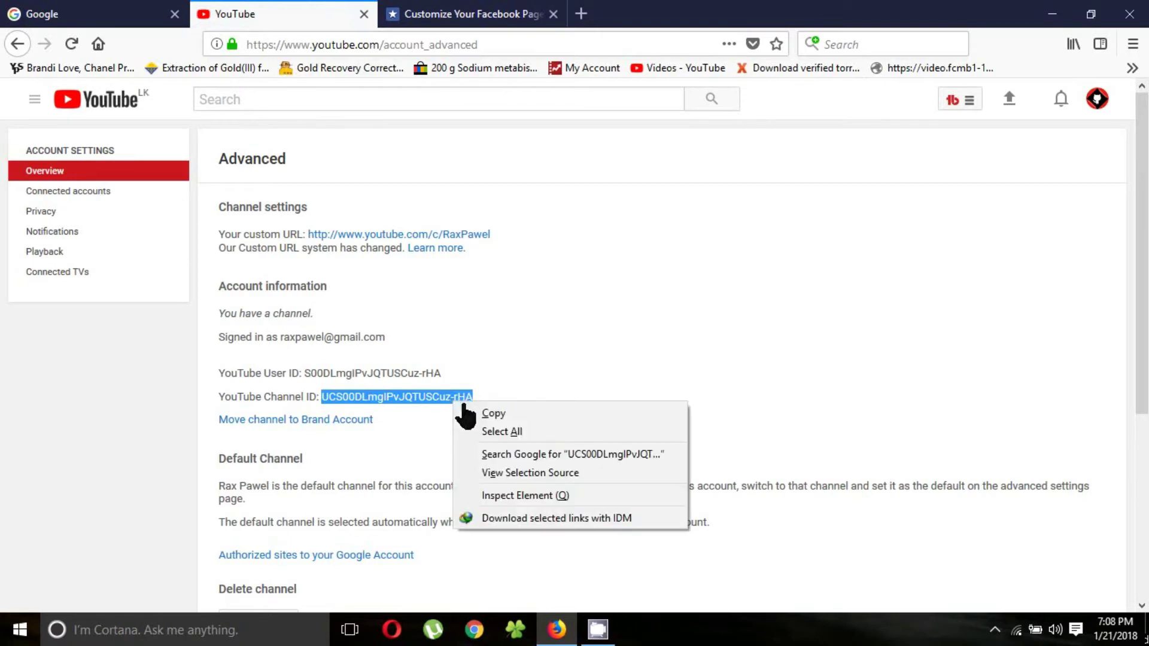
click(493, 414)
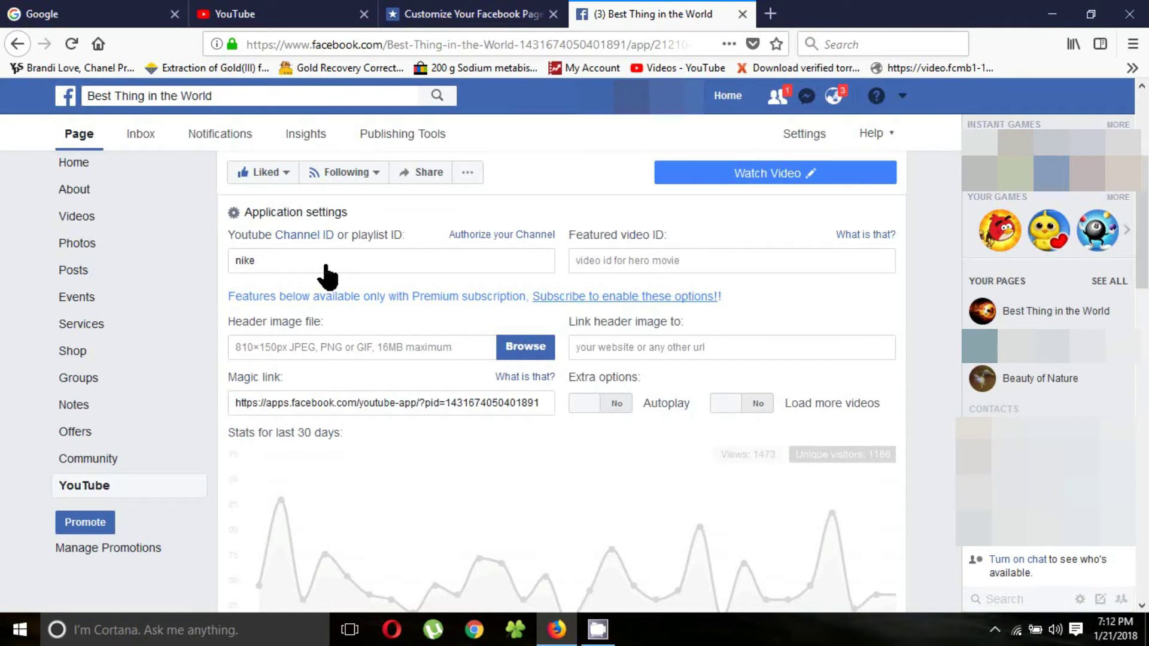
Paste the copied channel ID over 'nike' in the YouTube tab settings and save.
drag(297, 265, 226, 265)
right_click(245, 265)
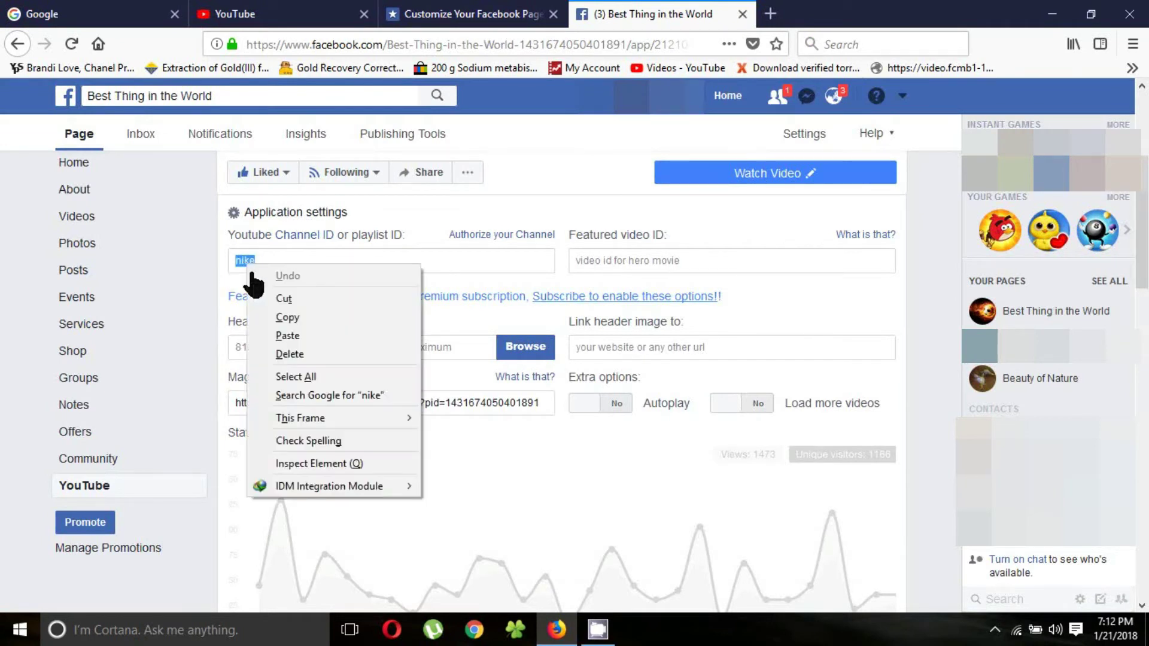
click(287, 337)
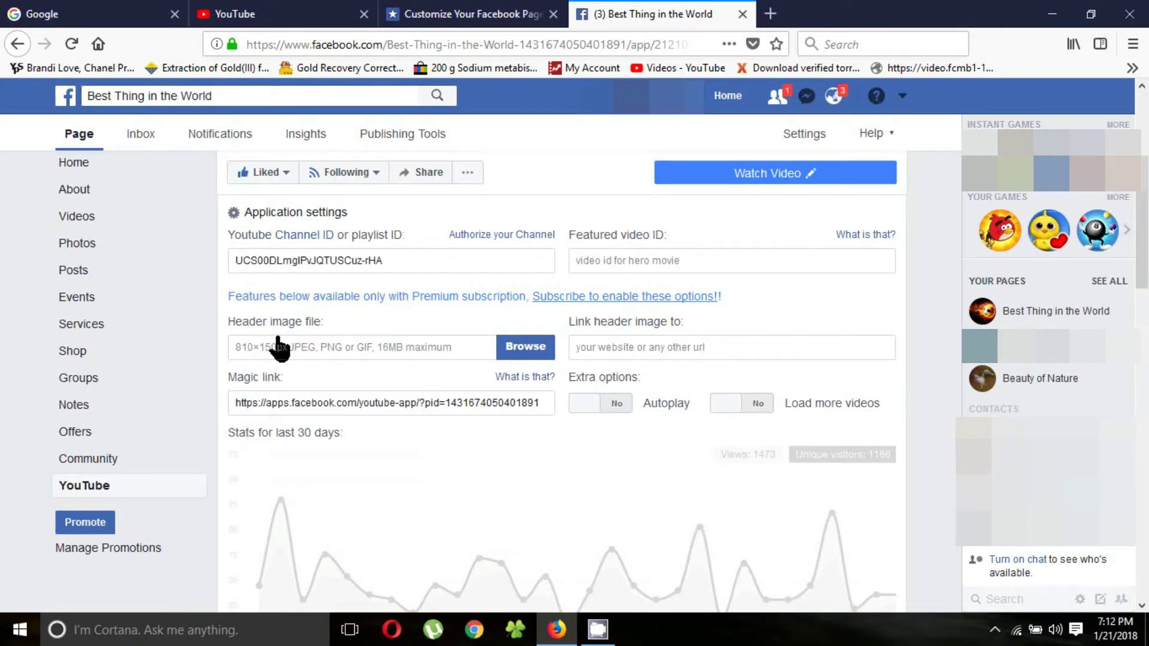
scroll(575, 418, down, 3)
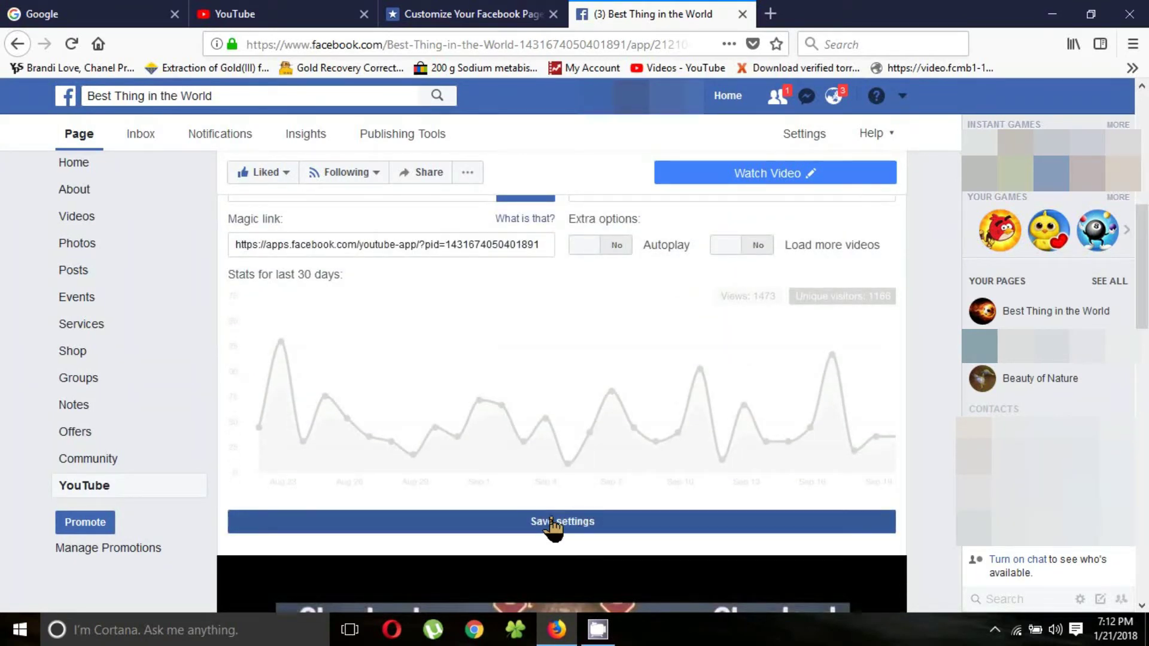
click(553, 523)
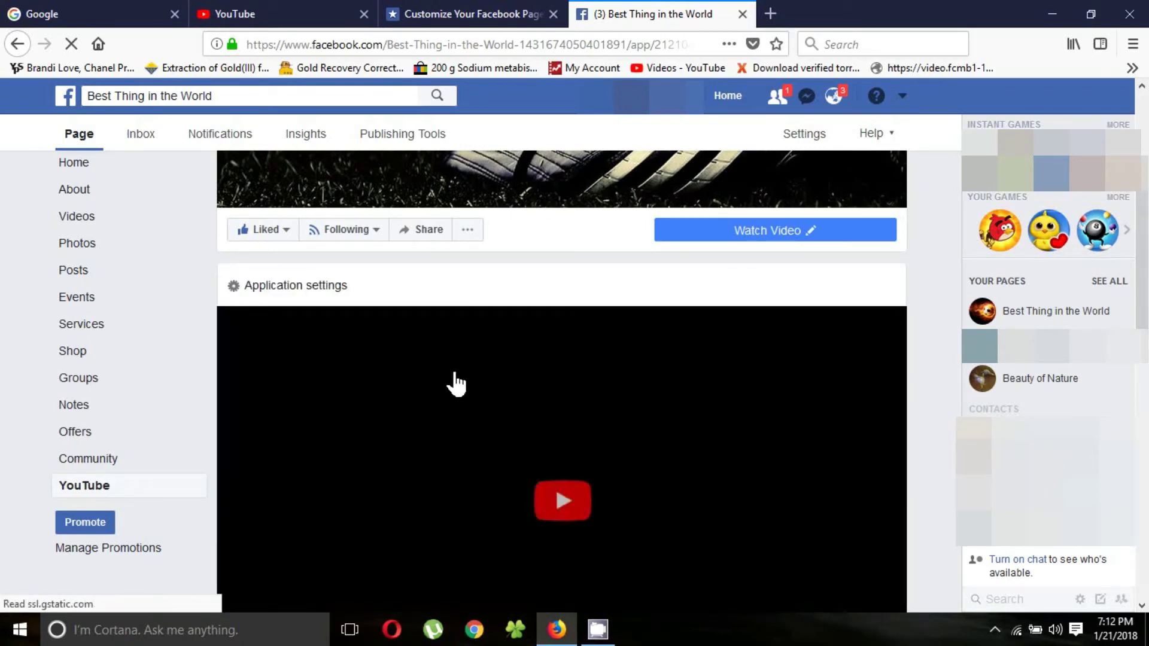
Scroll through the reloaded YouTube tab to review the featured video and channel thumbnails.
scroll(1043, 243, down, 5)
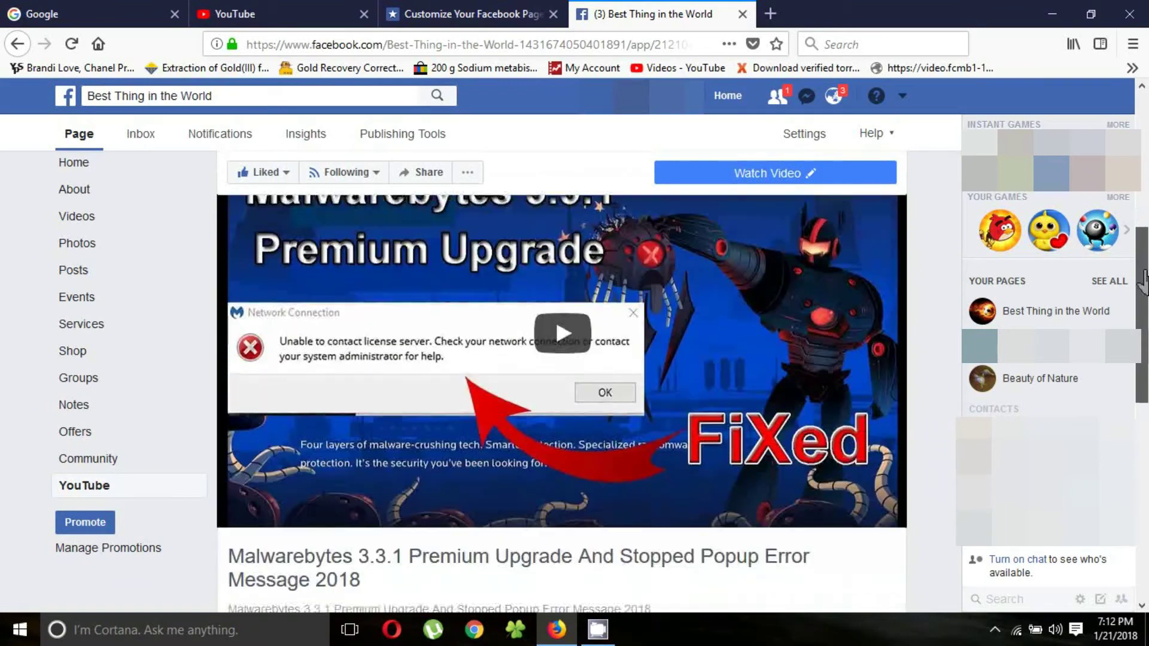
scroll(1025, 398, down, 4)
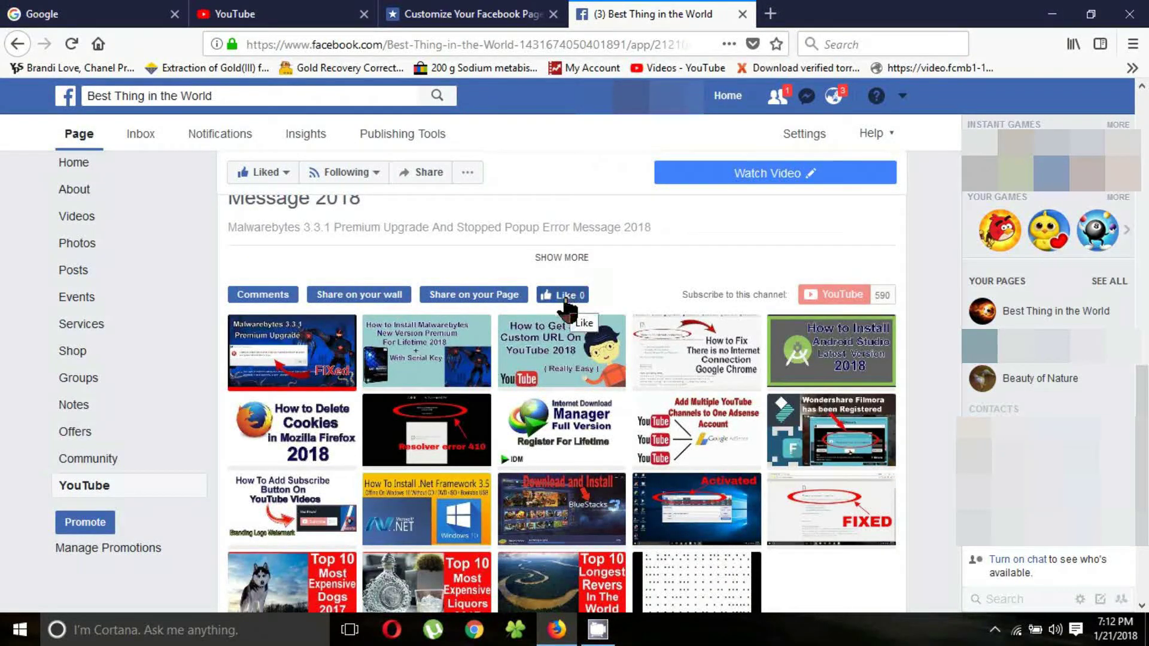
scroll(401, 359, up, 2)
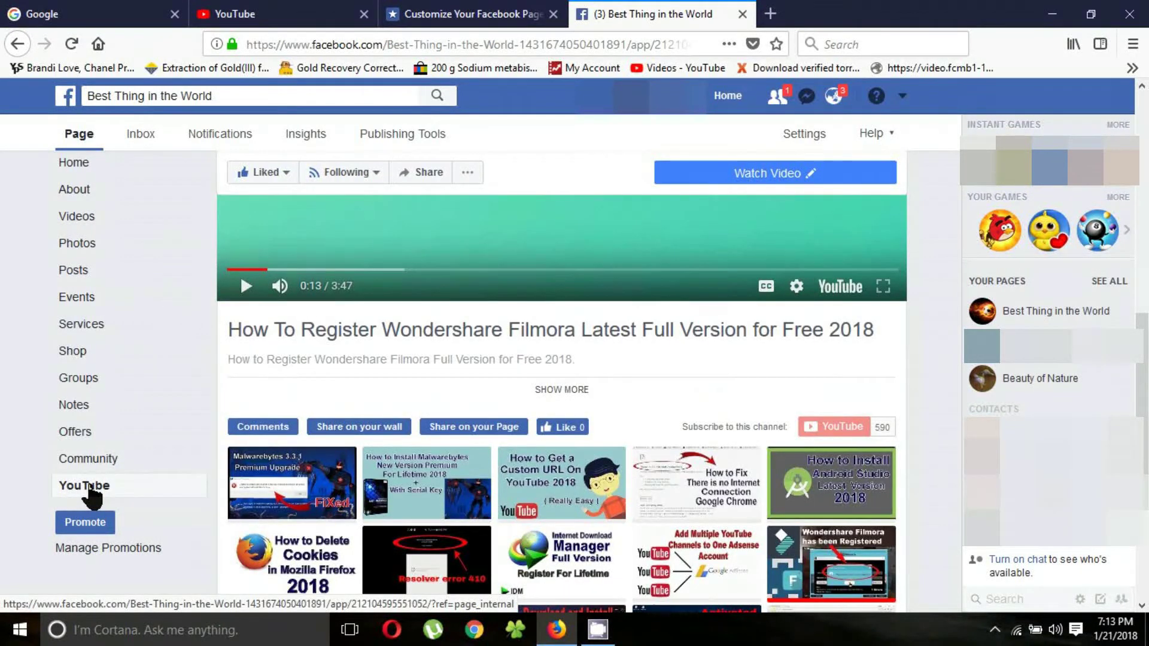
scroll(84, 455, up, 5)
scroll(77, 430, down, 2)
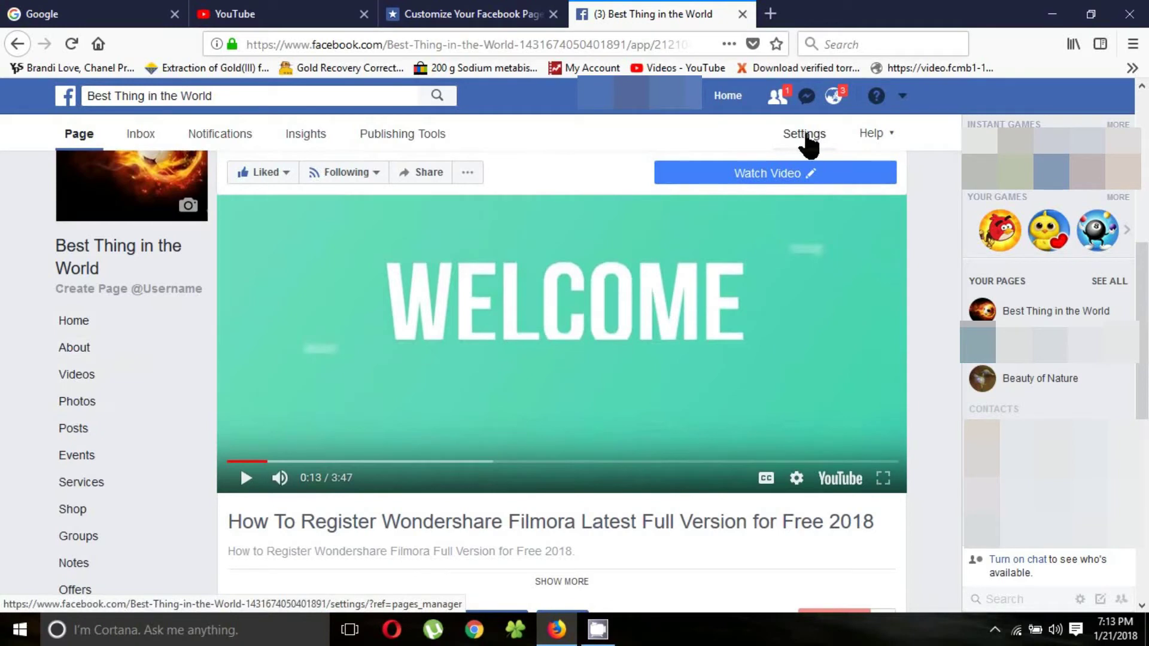
Open the page's Settings and its Edit Page tab options.
click(809, 137)
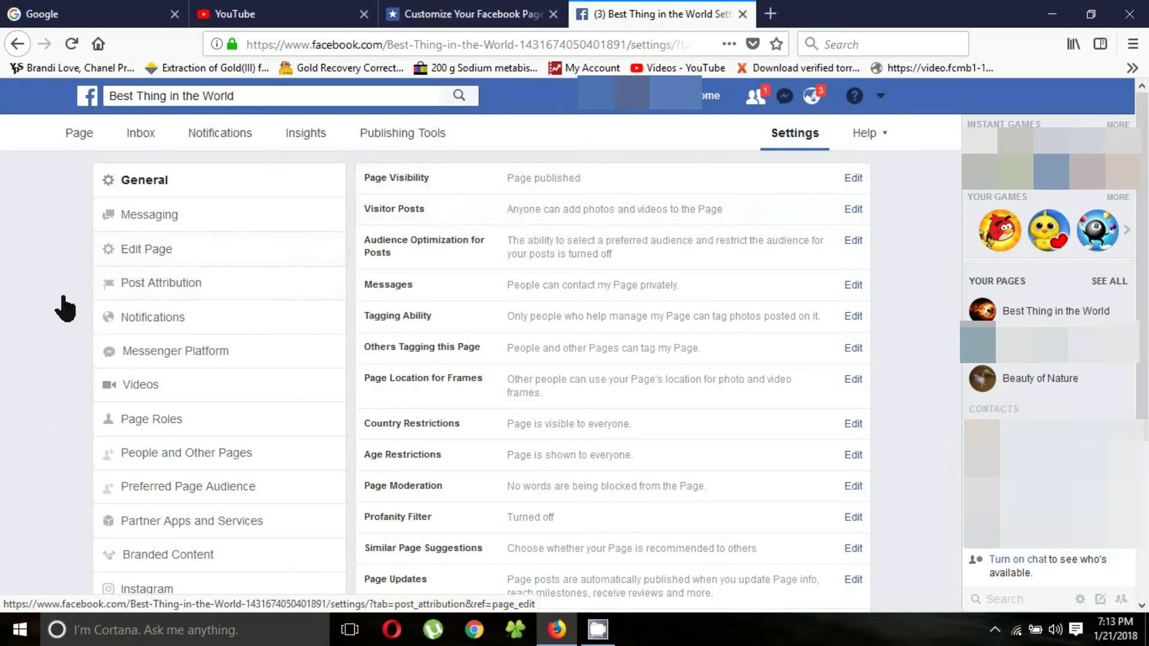
click(157, 251)
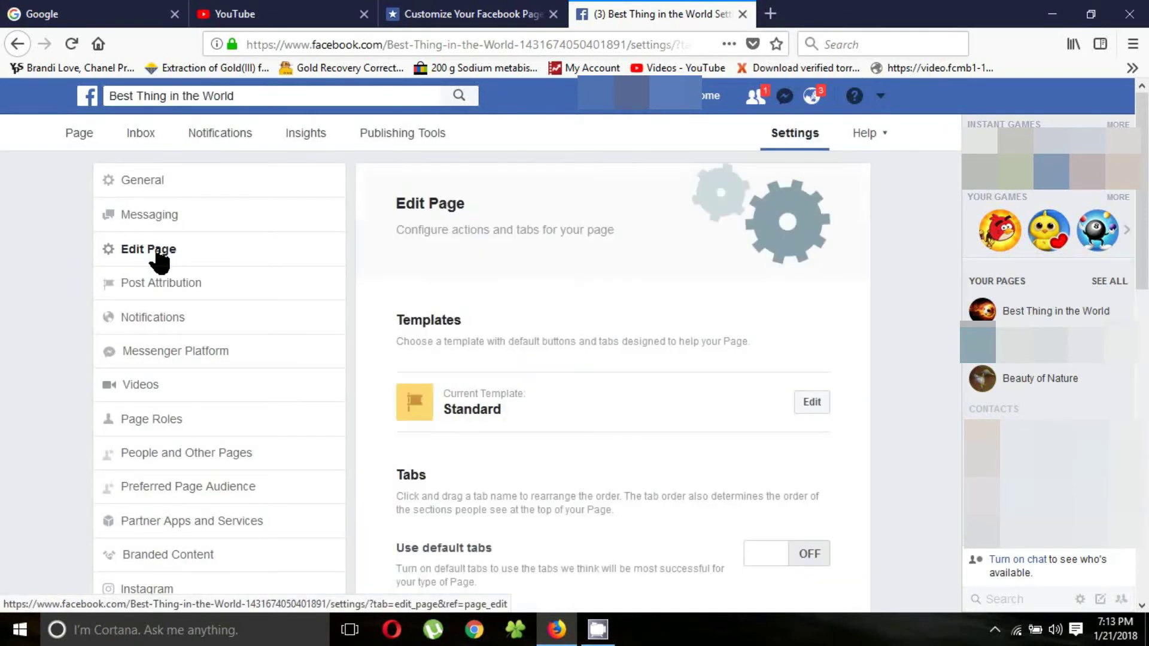
scroll(1144, 306, down, 3)
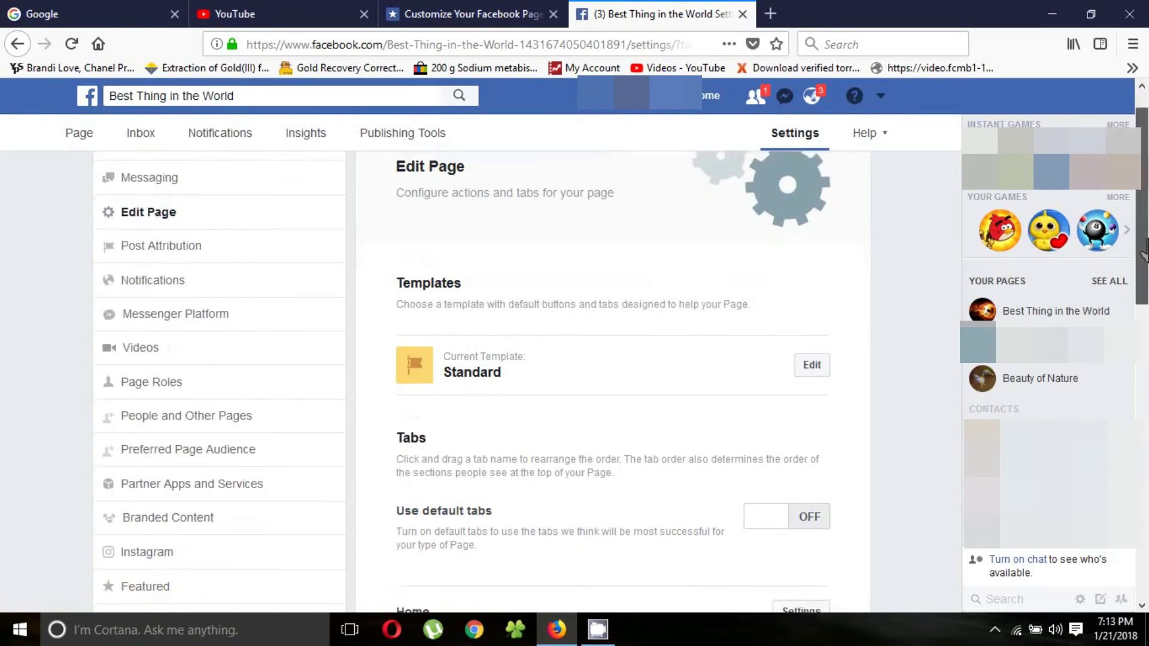
drag(1144, 306, 1144, 524)
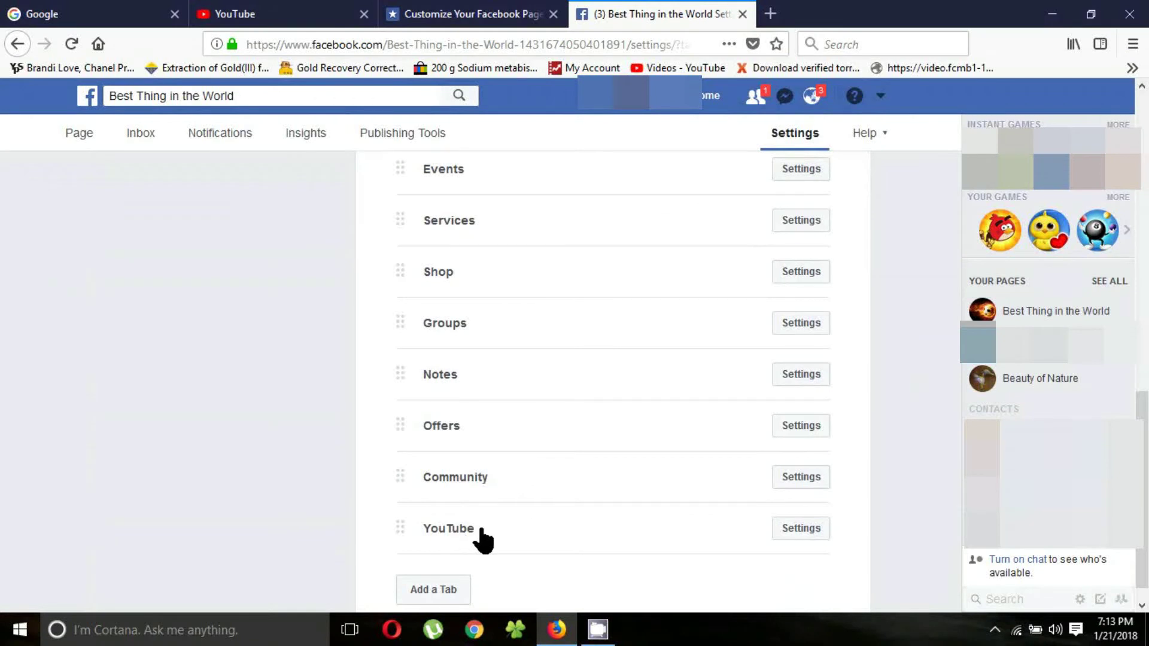
Drag the YouTube tab up so it sits directly after Home, above About.
drag(413, 535, 414, 195)
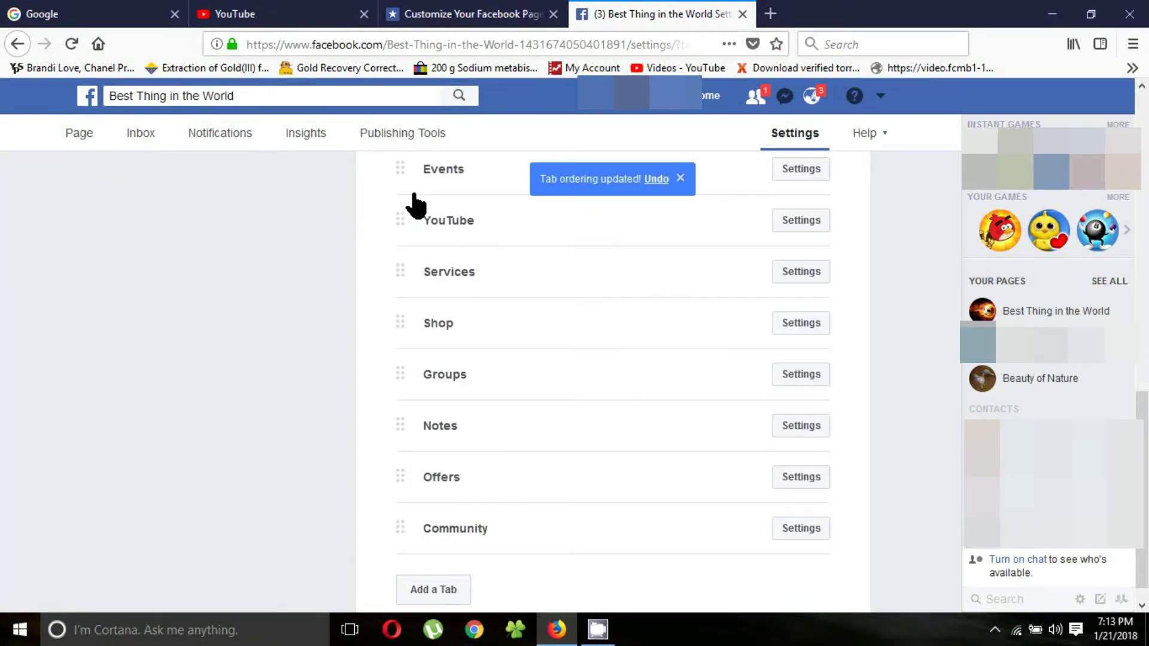
scroll(436, 281, up, 5)
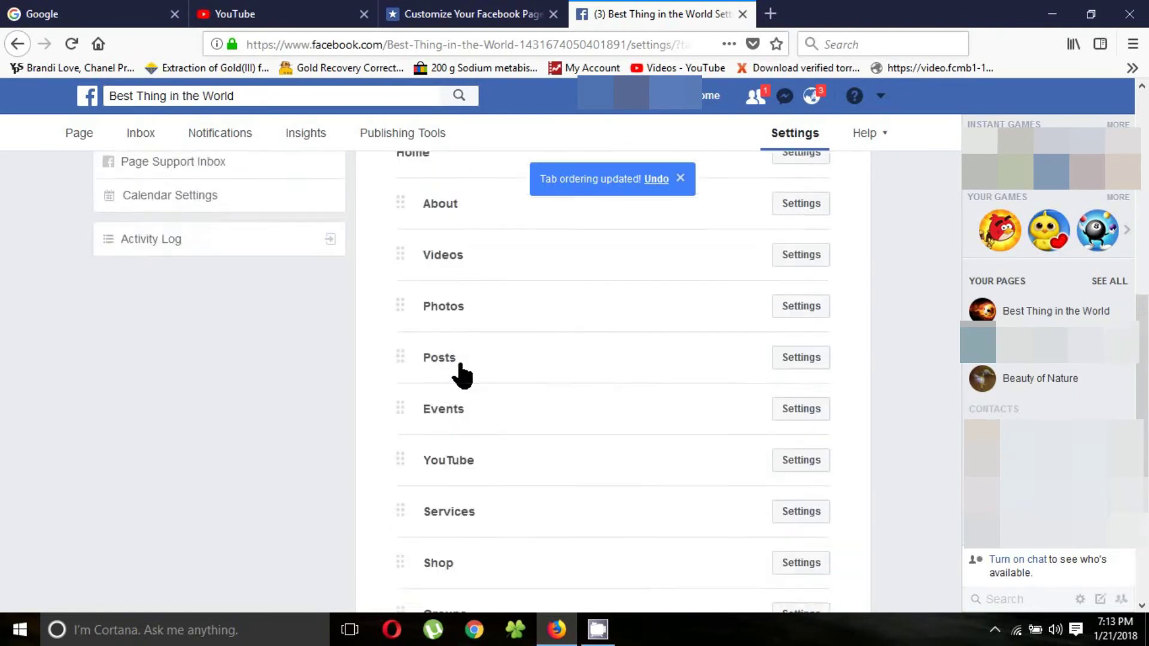
drag(436, 520, 432, 260)
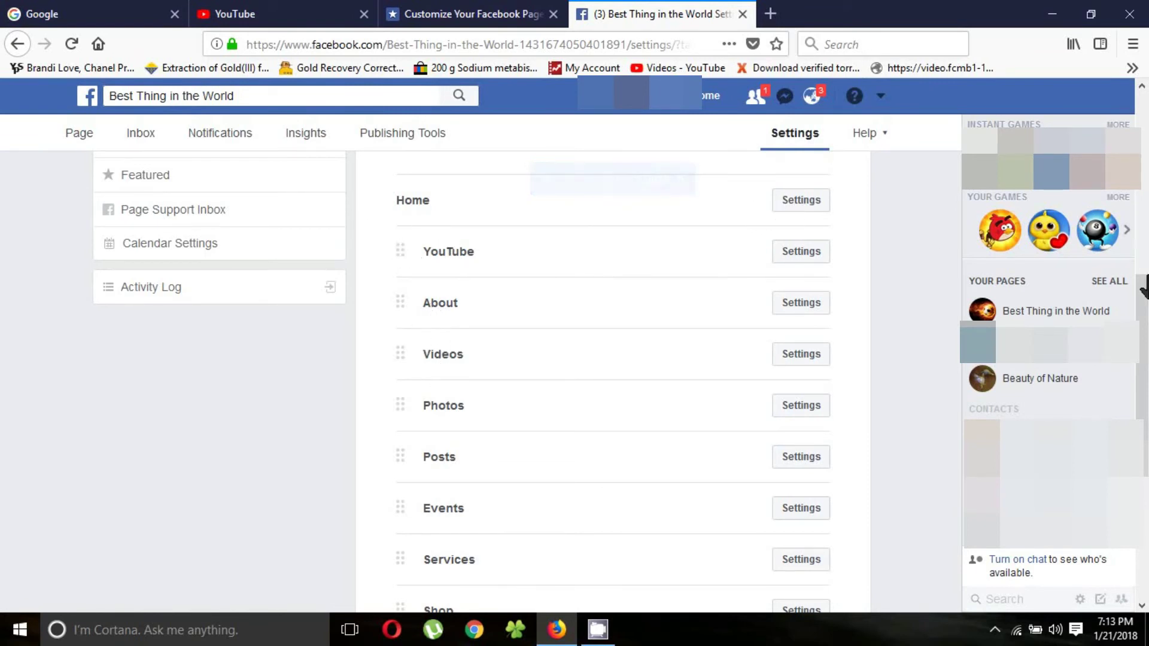
scroll(1144, 194, down, 5)
scroll(1144, 195, up, 11)
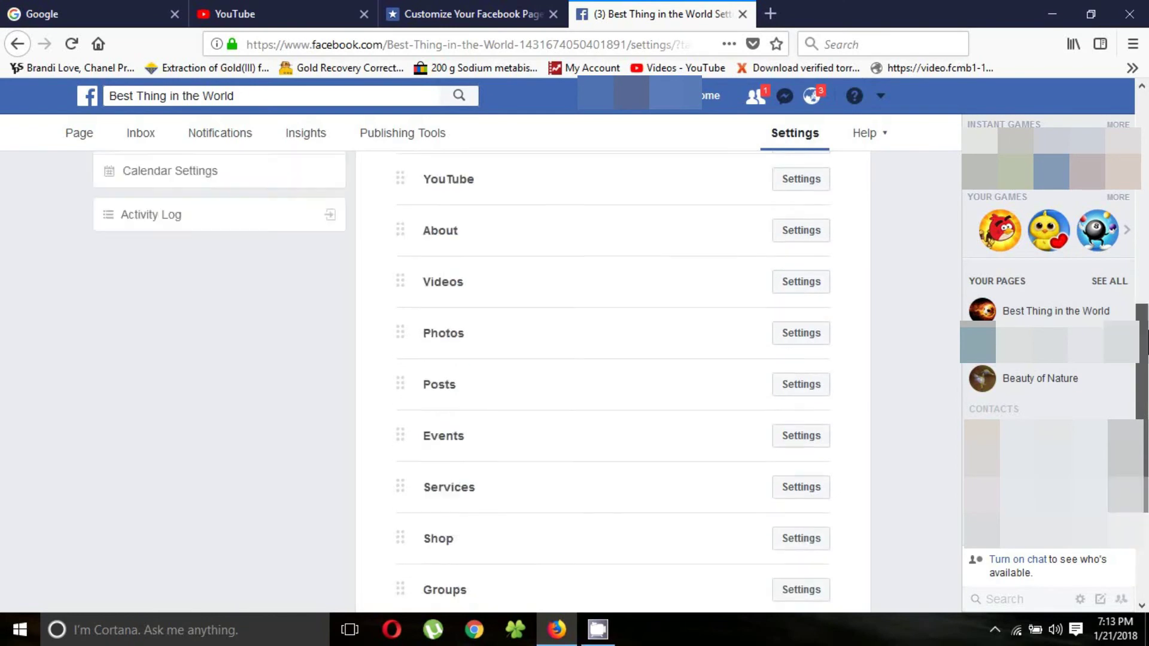
scroll(1144, 195, up, 2)
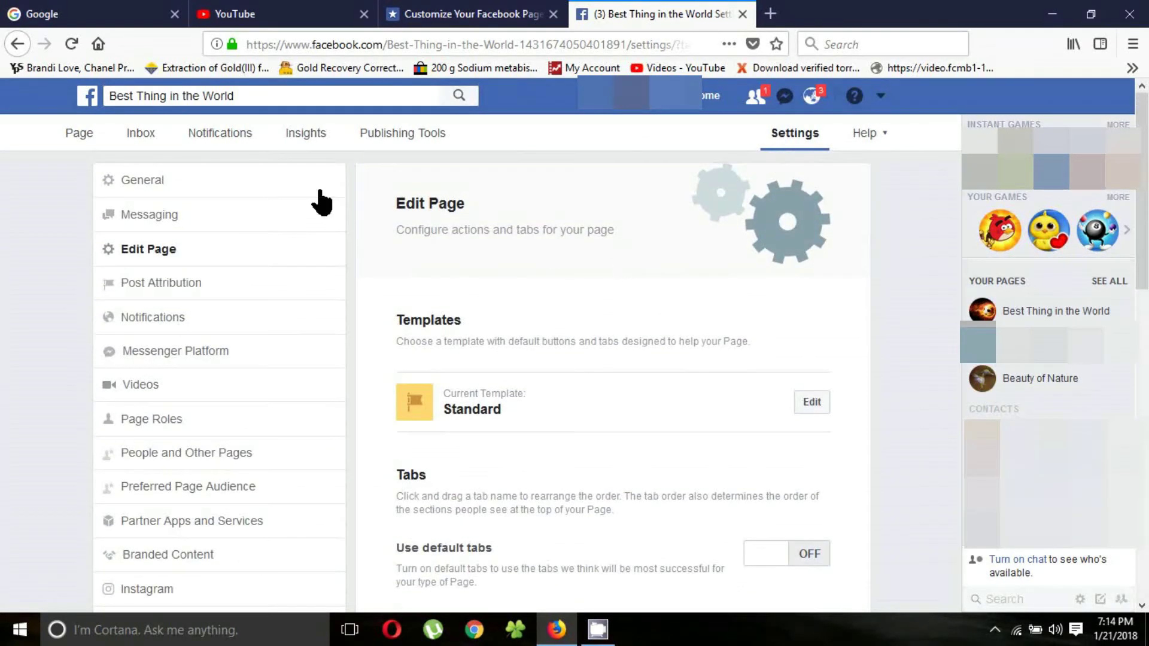
click(83, 138)
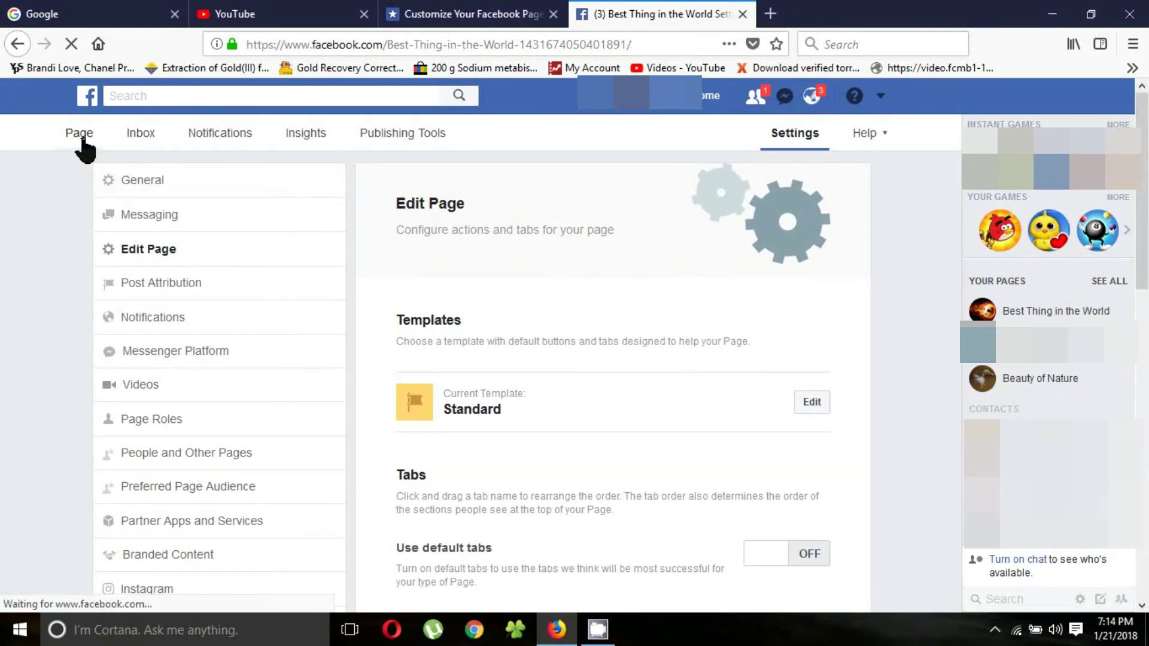
Open the YouTube tab from the page sidebar, now listed right after Home.
scroll(102, 455, down, 3)
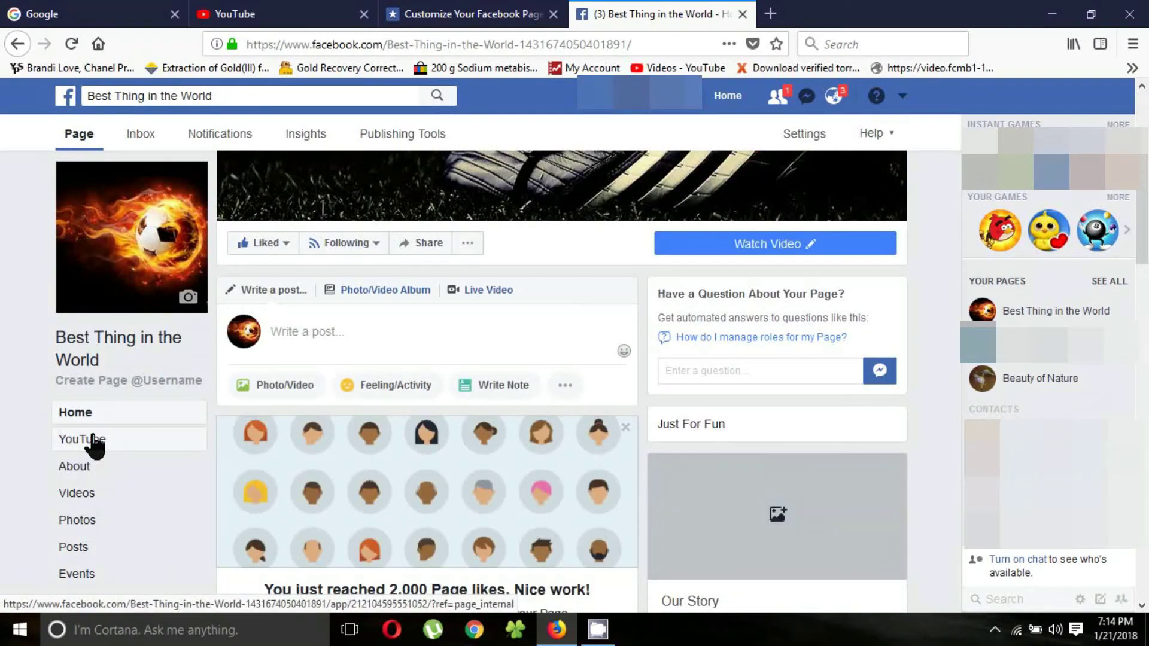
scroll(93, 444, down, 2)
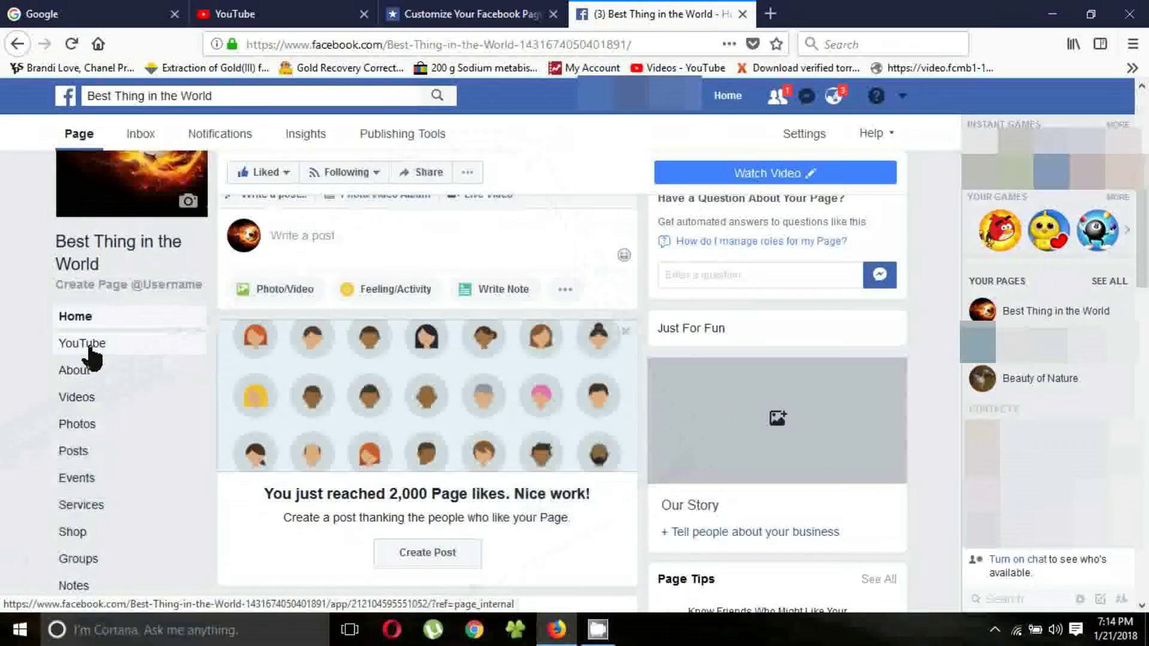
click(87, 346)
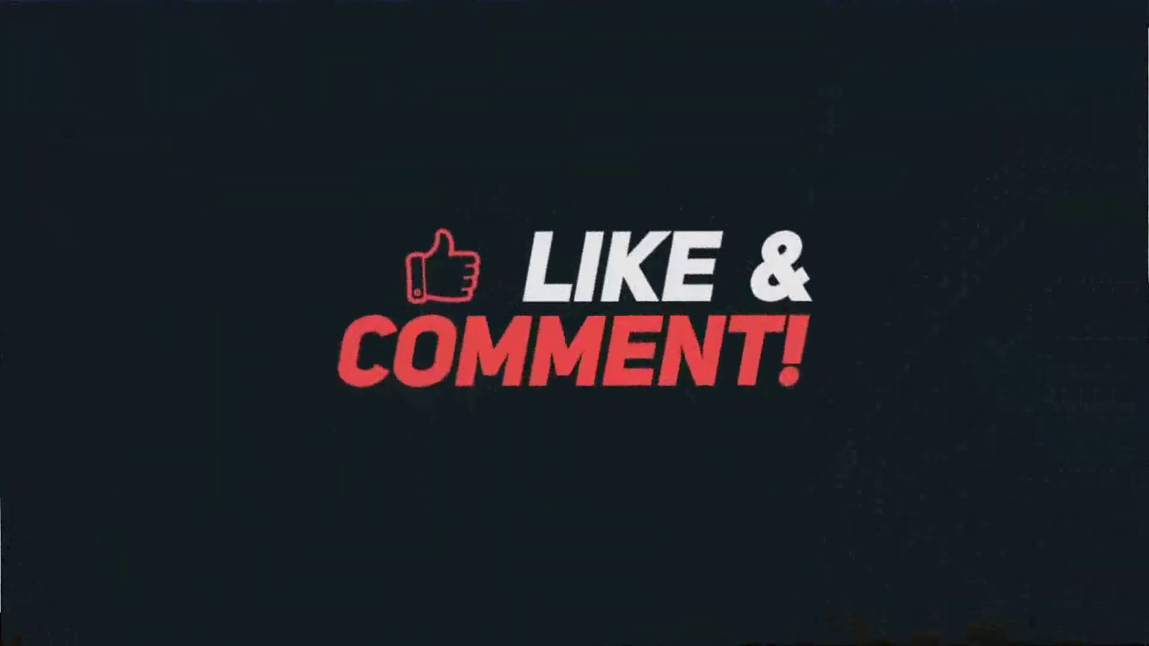